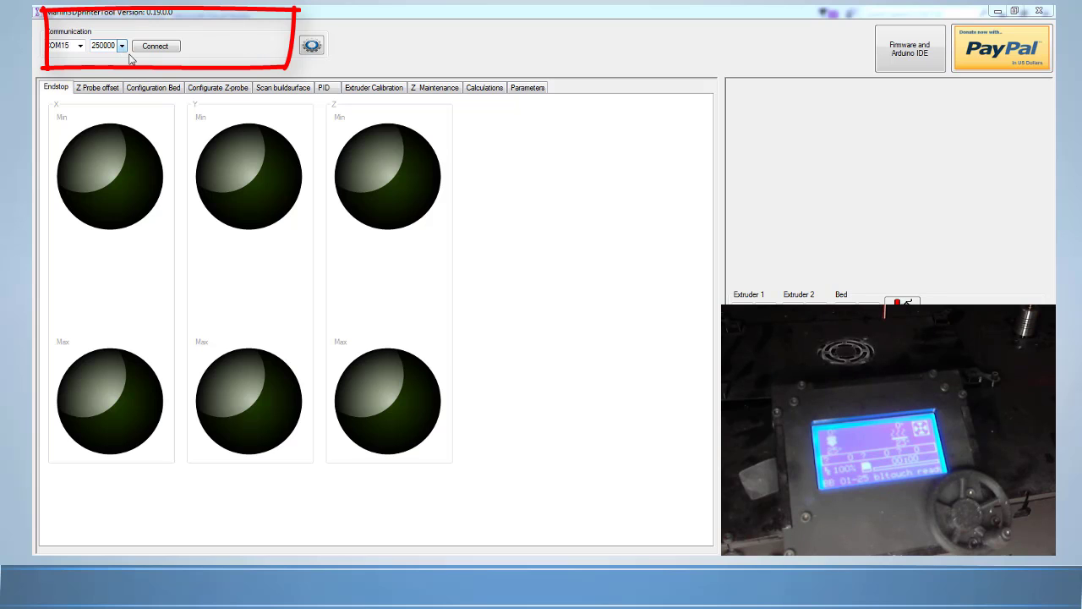
Connect to the printer on COM15 at 250000 baud, dismiss the demo notice, and widen the navigation area
{"action": "left_click", "coordinate": [154, 48]}
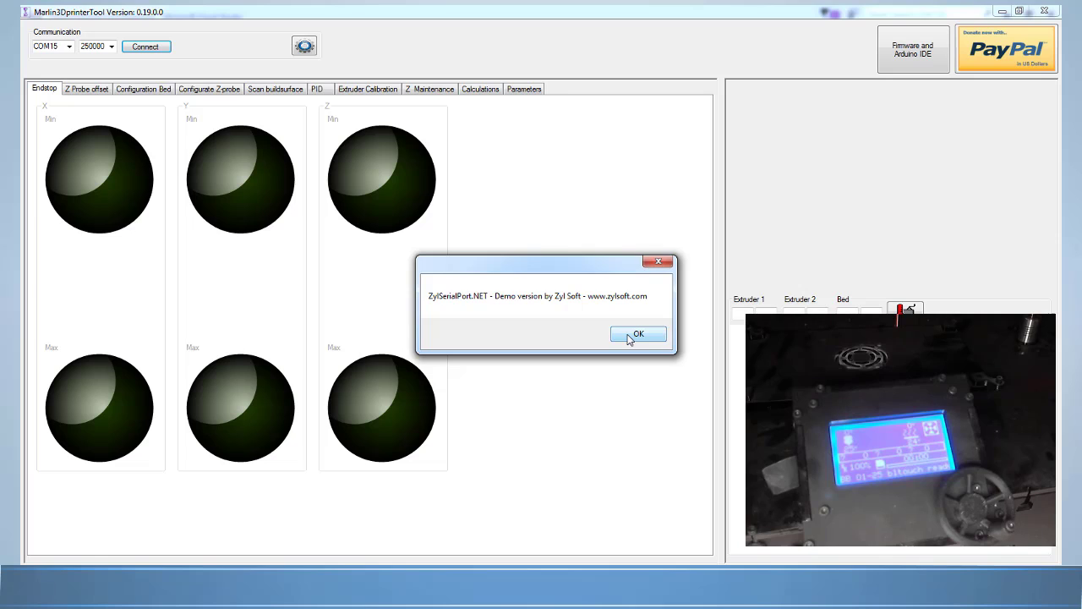
{"action": "left_click", "coordinate": [639, 334]}
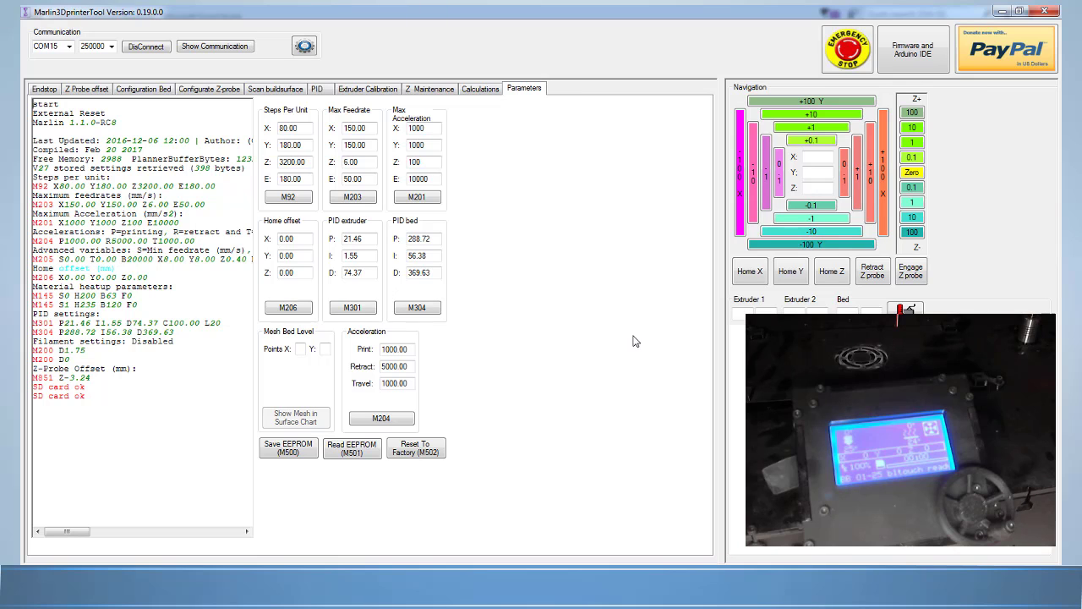
{"action": "left_click", "coordinate": [722, 349]}
{"action": "left_click_drag", "start_coordinate": [590, 330], "coordinate": [427, 306]}
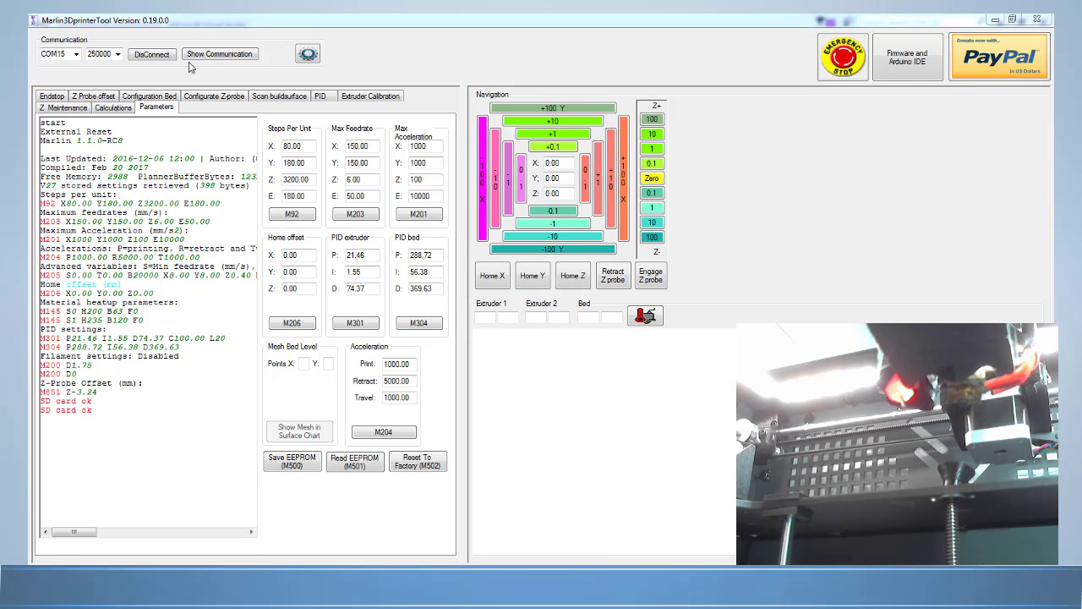
Run the BLTouch self-test from the Z-probe configuration and reset the probe's alarm
{"action": "left_click", "coordinate": [201, 96]}
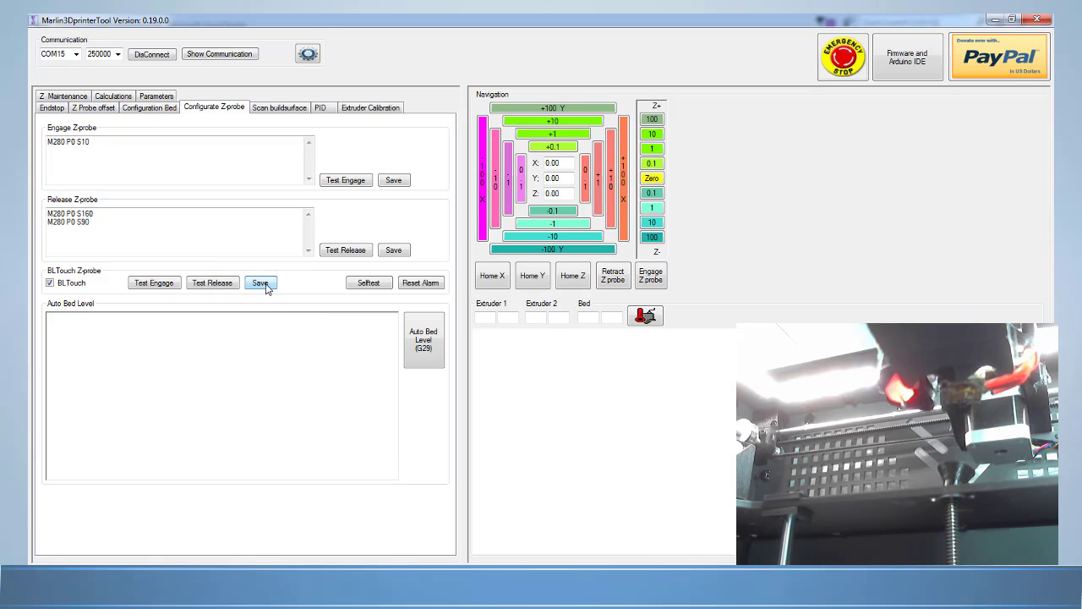
{"action": "left_click", "coordinate": [367, 283]}
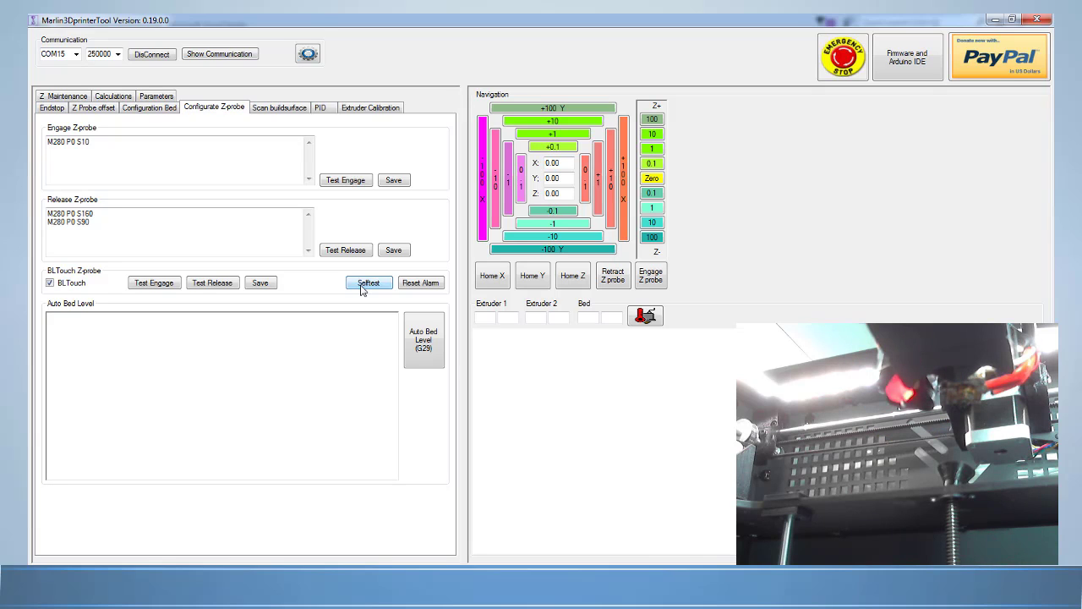
{"action": "left_click", "coordinate": [423, 284]}
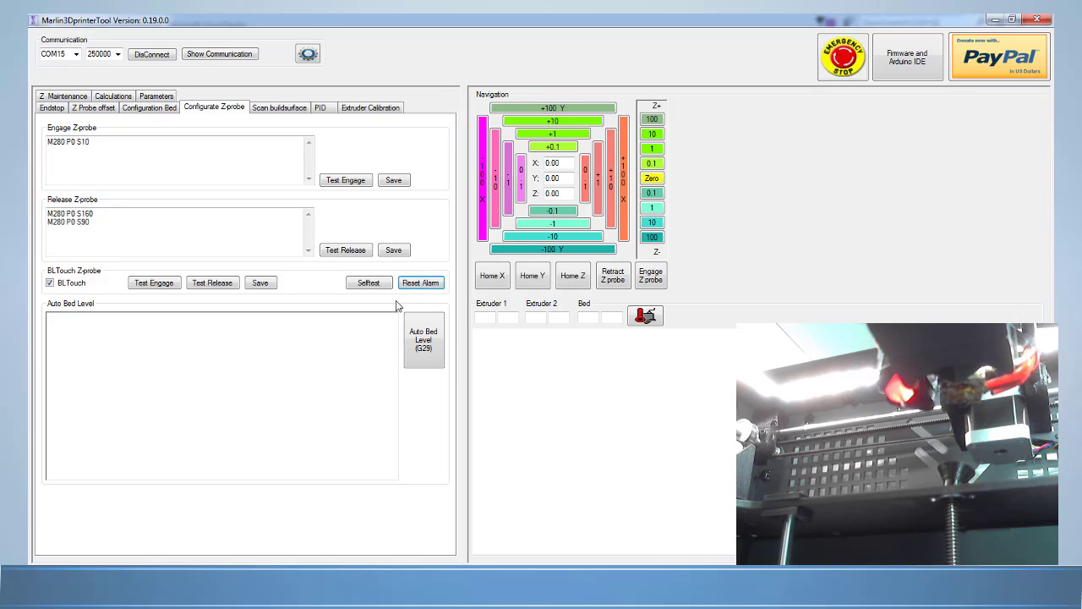
Test the BLTouch release, the M280 P0 S10 engage command, and the M280 P0 S160 / S90 release commands
{"action": "left_click", "coordinate": [208, 285]}
{"action": "left_click", "coordinate": [341, 182]}
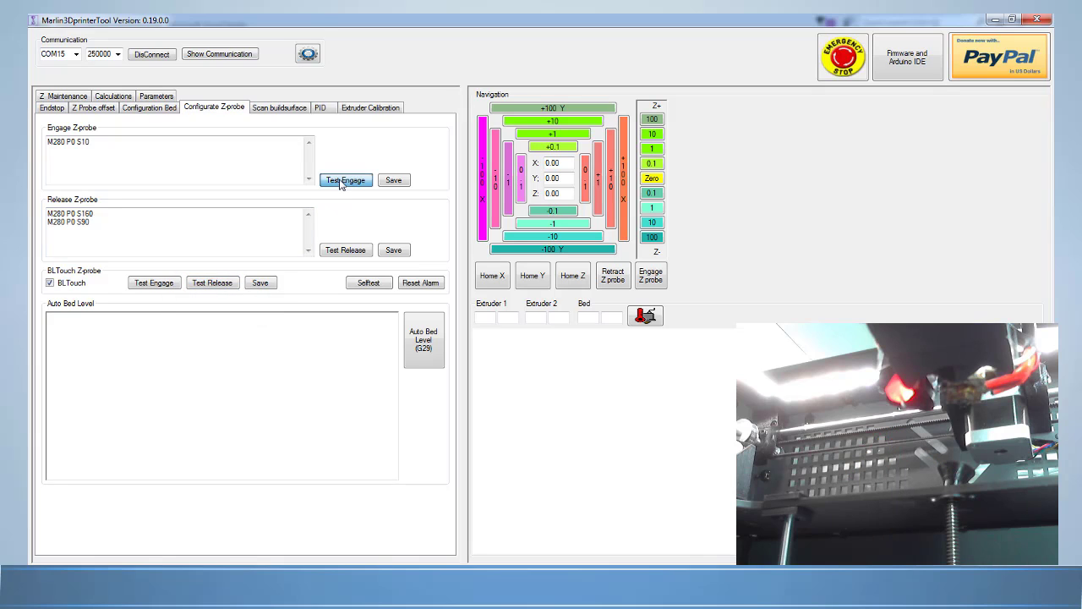
{"action": "left_click", "coordinate": [353, 253]}
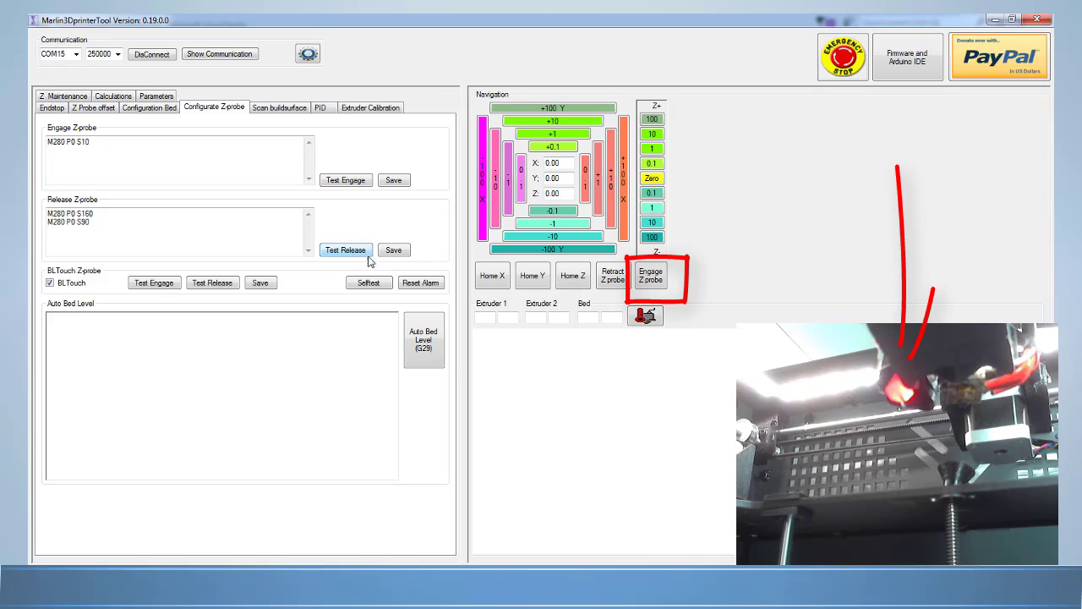
Engage and retract the Z-probe alternately with the navigation controls, ending engaged, and reset the BLTouch alarm
{"action": "left_click", "coordinate": [649, 279]}
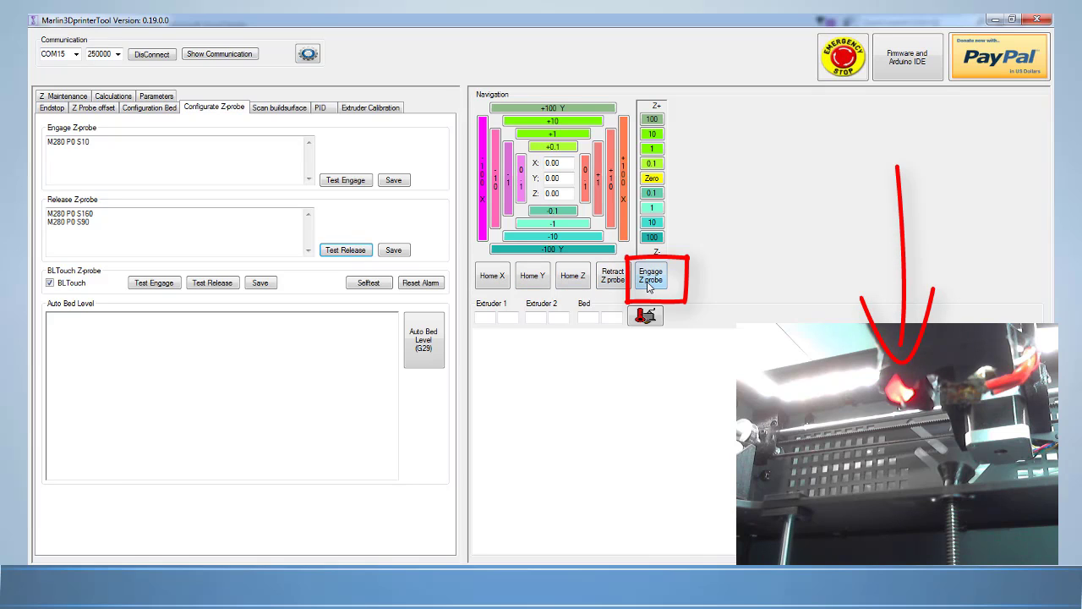
{"action": "left_click", "coordinate": [614, 280]}
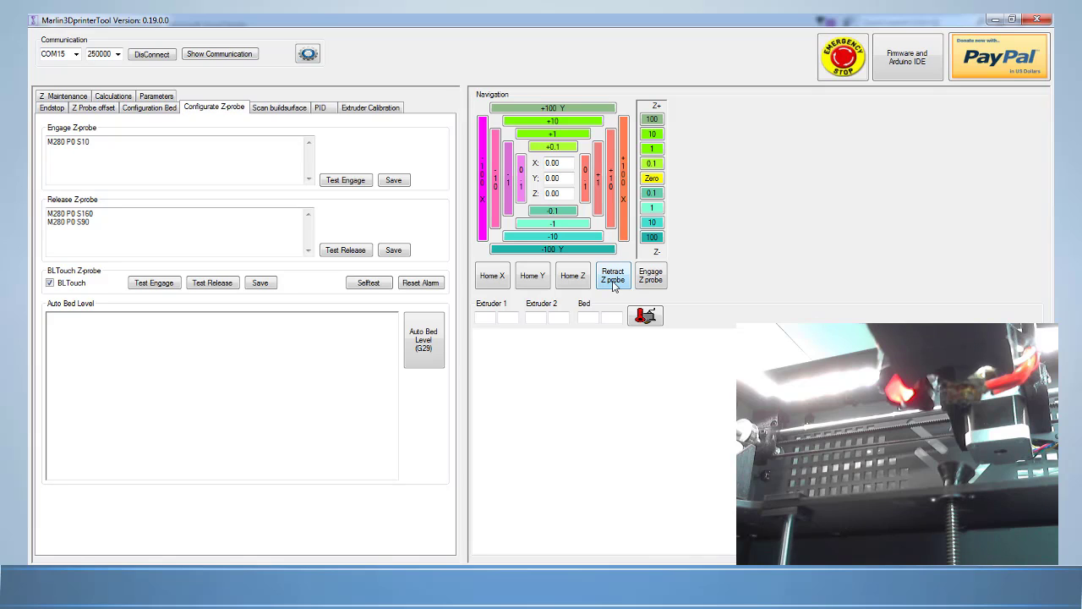
{"action": "left_click", "coordinate": [637, 284]}
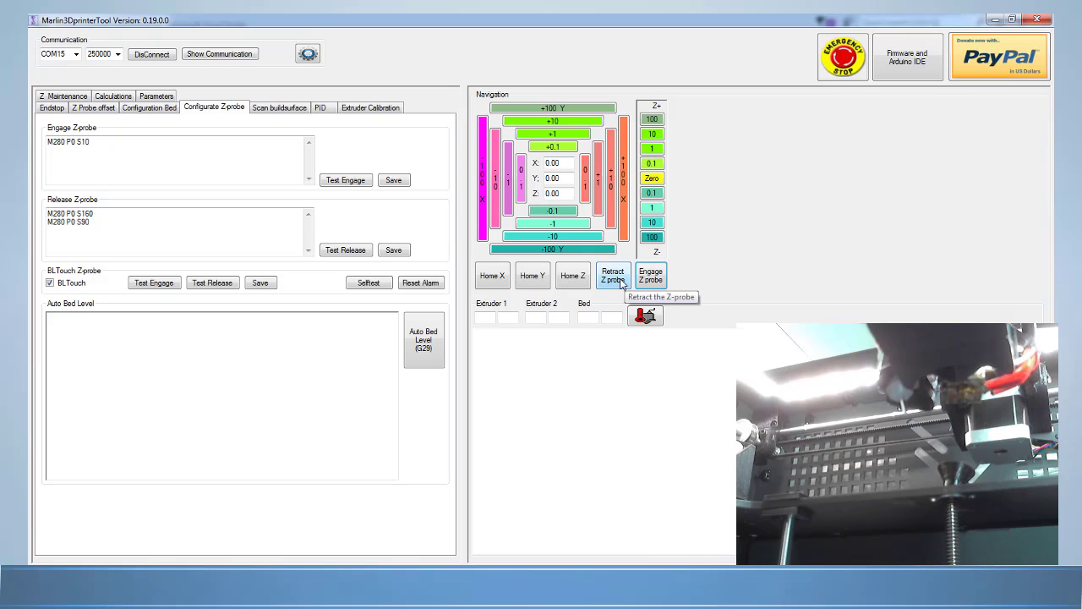
{"action": "left_click", "coordinate": [614, 279]}
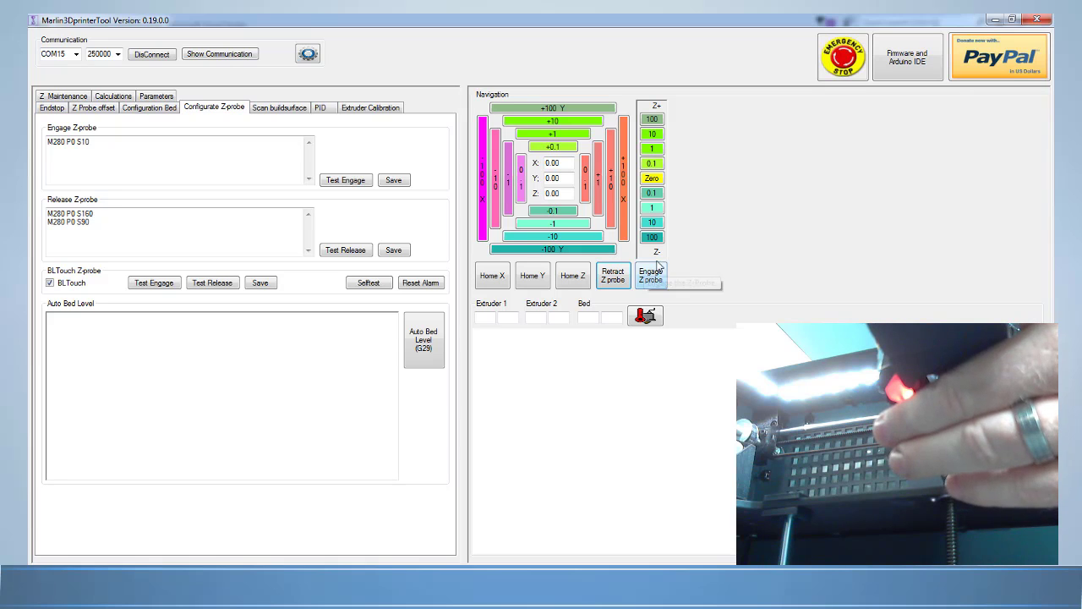
{"action": "left_click", "coordinate": [652, 276]}
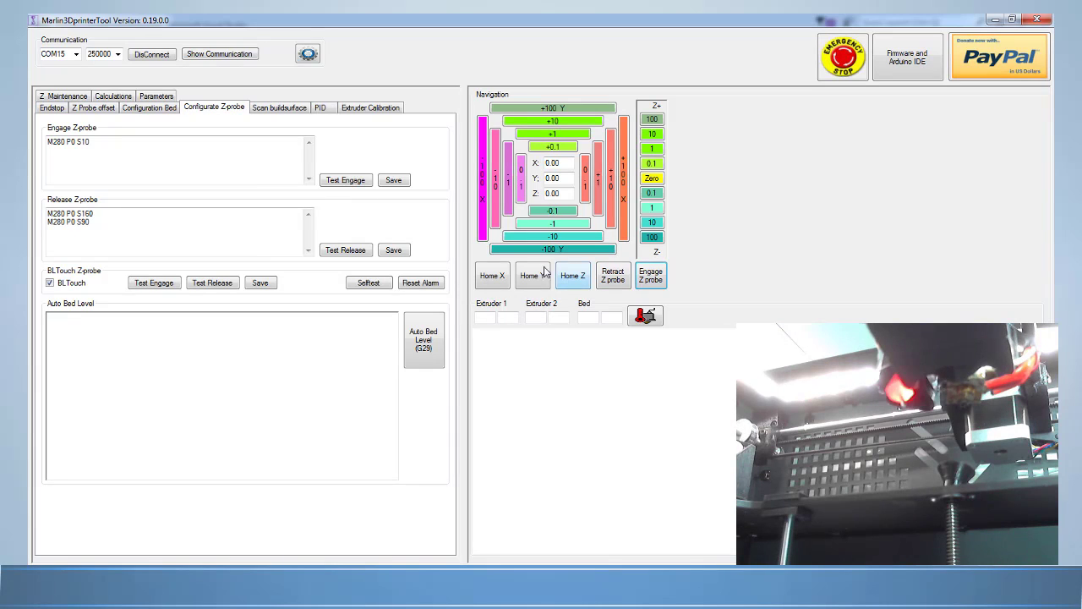
{"action": "left_click", "coordinate": [413, 284]}
{"action": "left_click", "coordinate": [415, 284]}
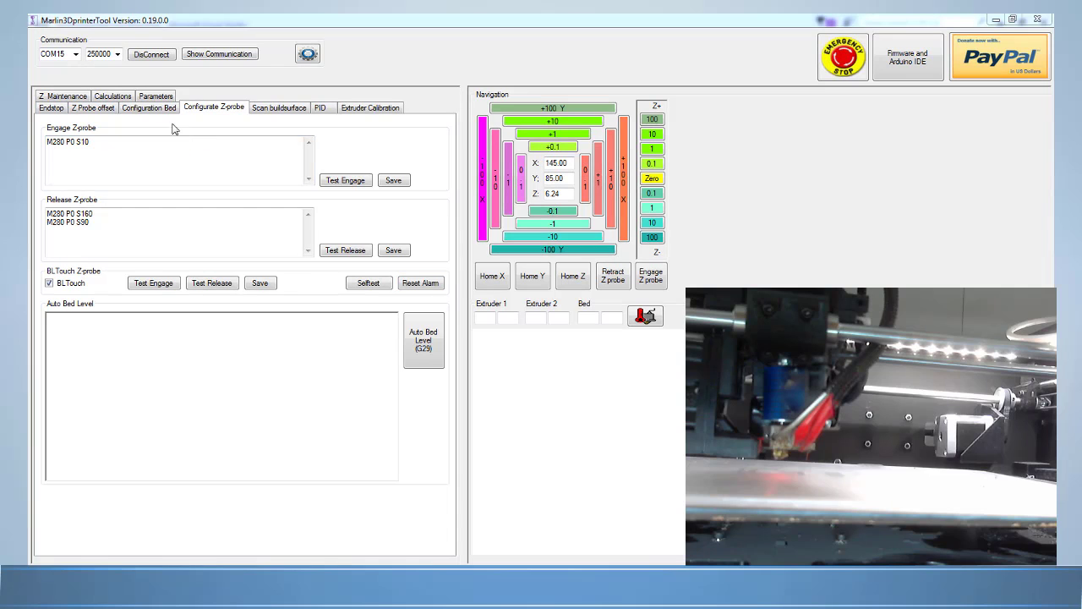
Measure the Z-probe repeatability (M48) with 4 tests
{"action": "left_click", "coordinate": [99, 113]}
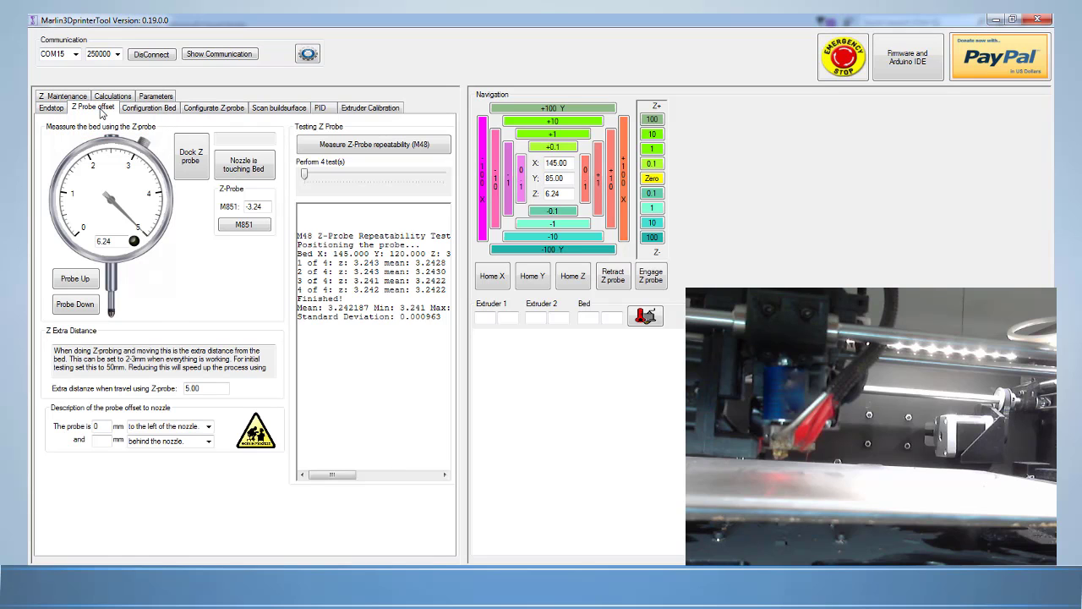
{"action": "left_click", "coordinate": [369, 145]}
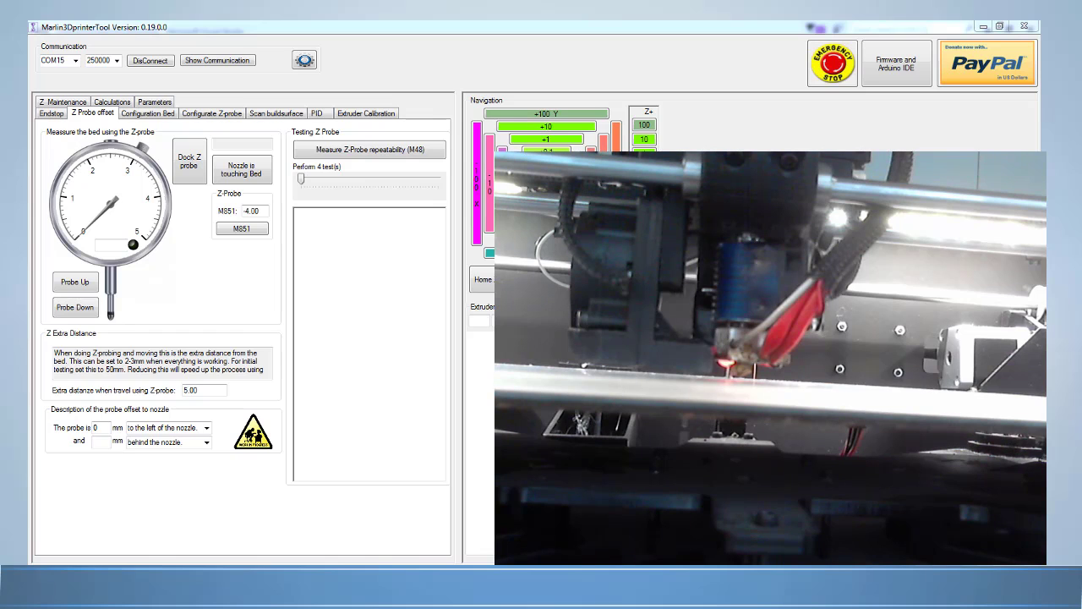
Dock the Z-probe and jog the probe height down and up in small moves to 0.65, where the nozzle touches the paper
{"action": "left_click", "coordinate": [191, 166]}
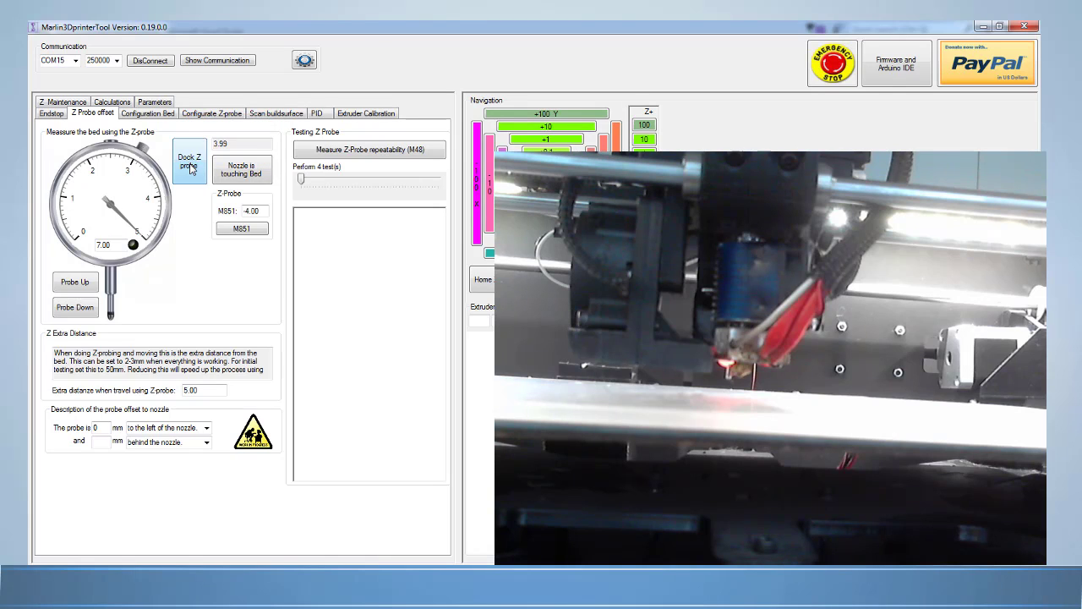
{"action": "left_click", "coordinate": [74, 309]}
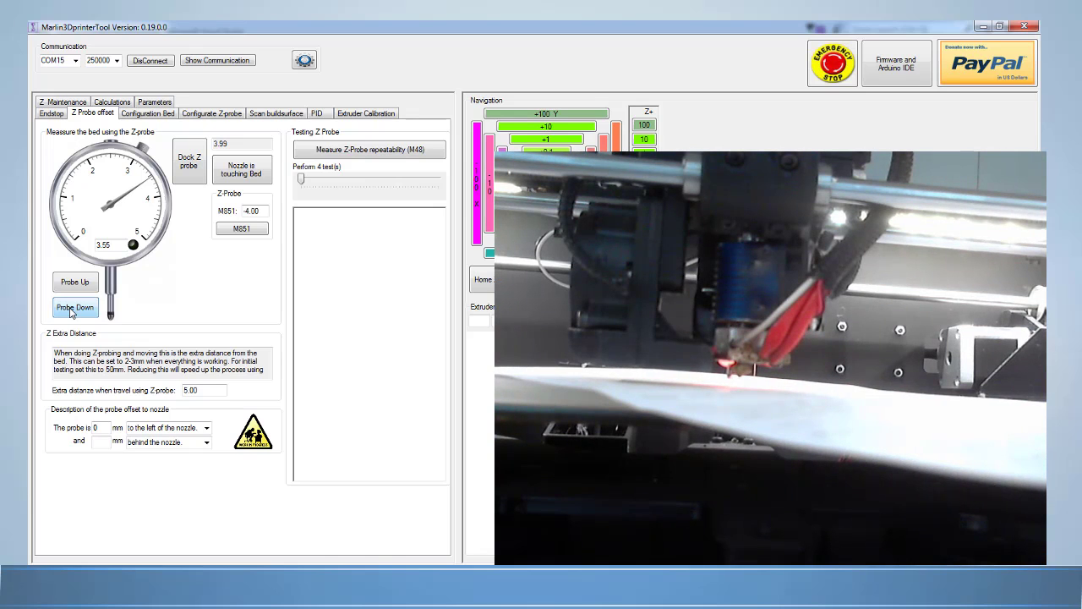
{"action": "left_click", "coordinate": [74, 308]}
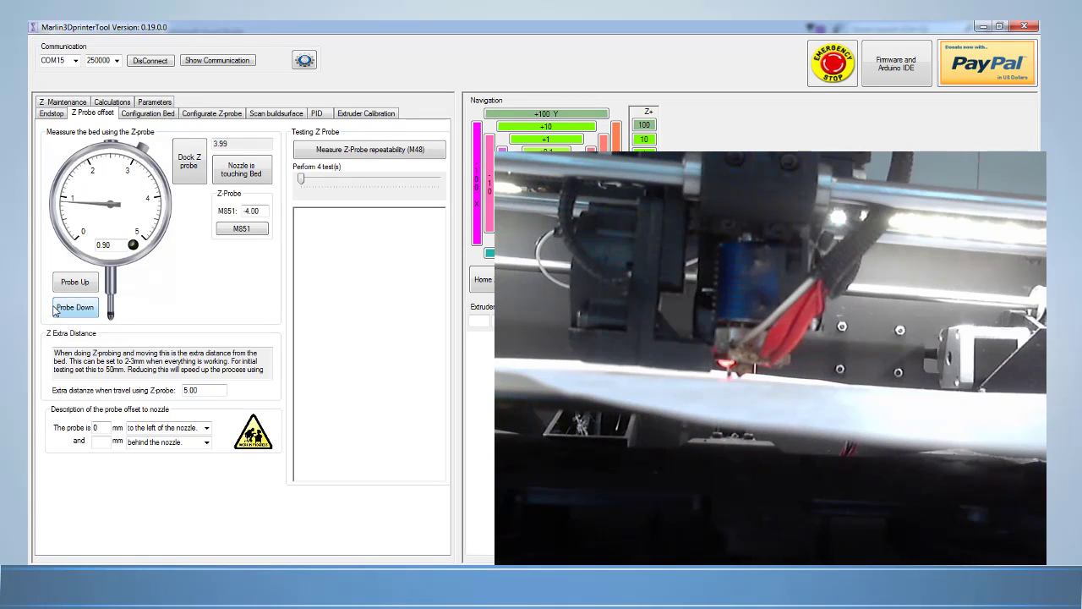
{"action": "left_click", "coordinate": [70, 310]}
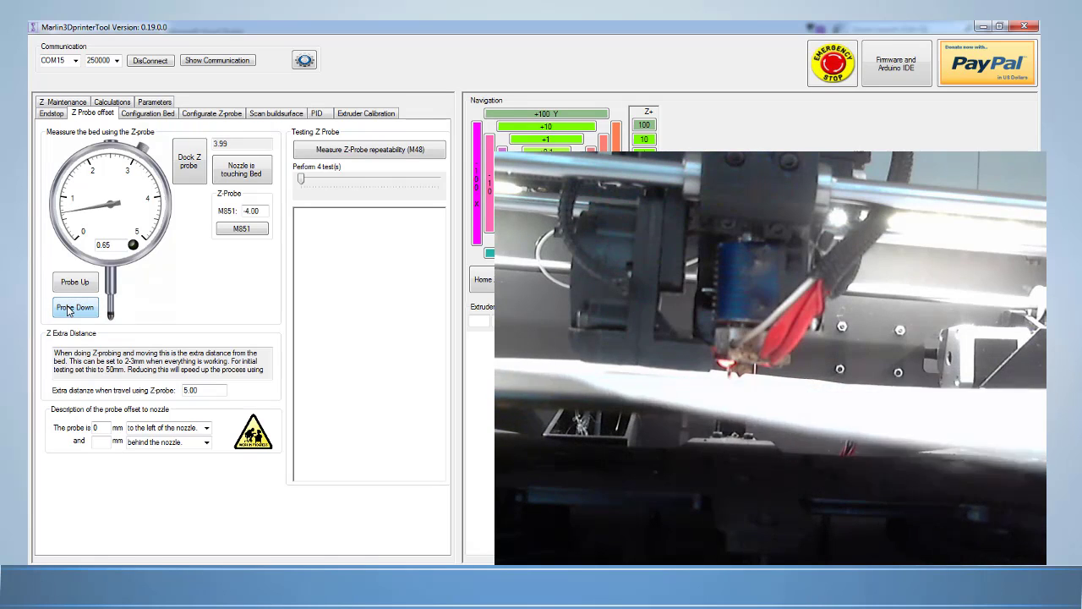
{"action": "left_click", "coordinate": [69, 286]}
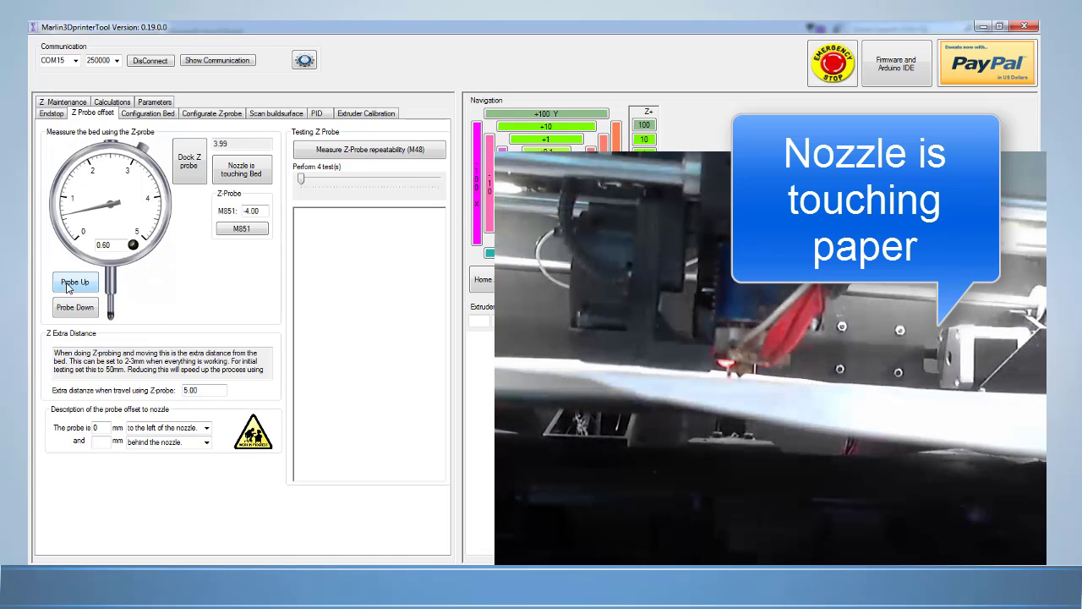
{"action": "left_click", "coordinate": [76, 288]}
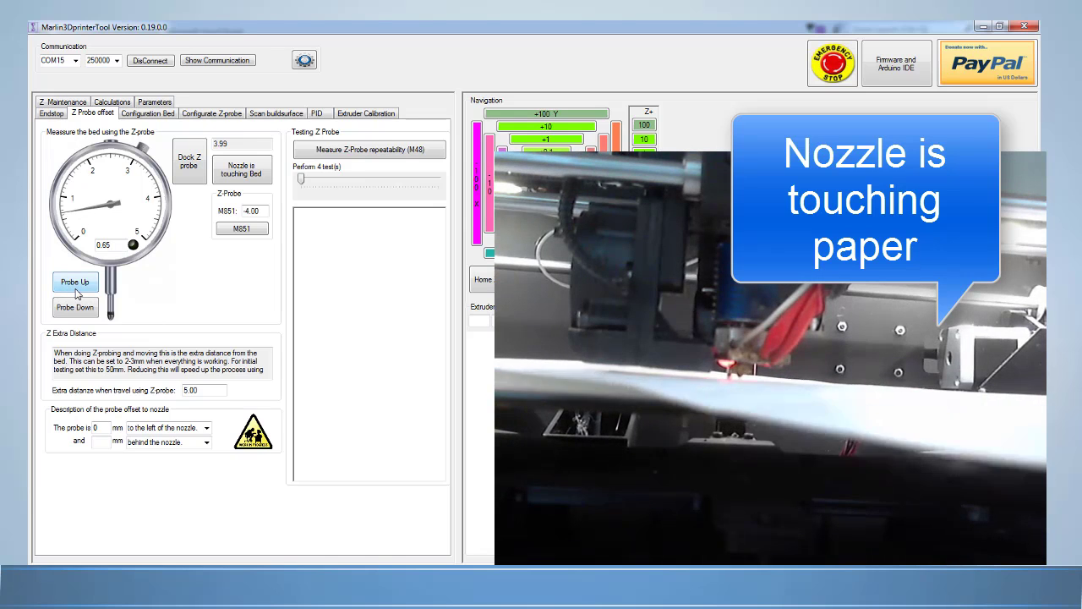
{"action": "left_click", "coordinate": [74, 308]}
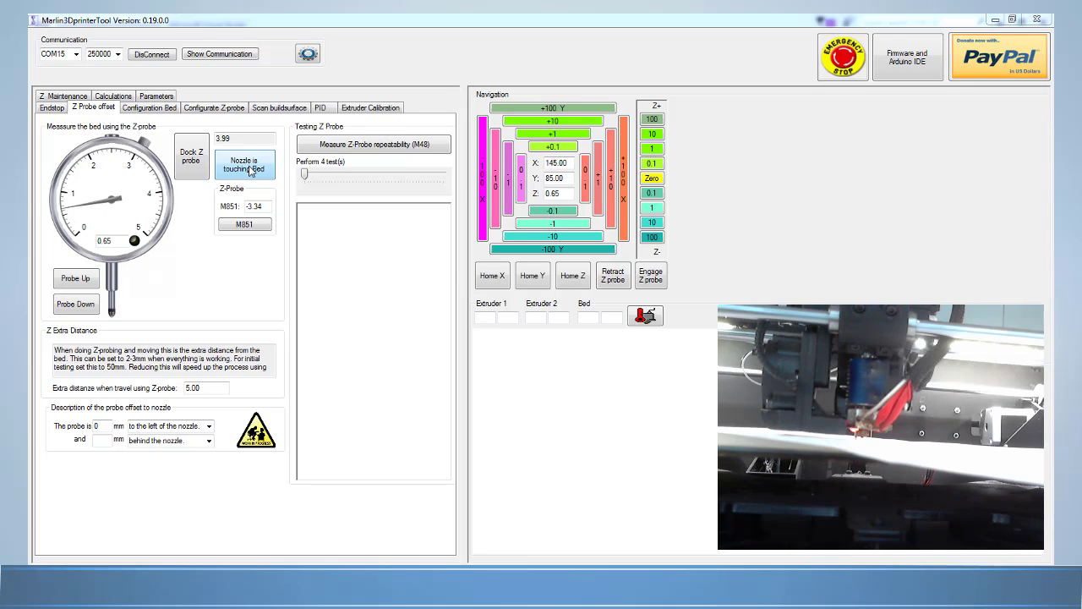
Register the nozzle as touching the bed, update the EEPROM with the -3.34 Z-probe offset, and return to the probe offset settings
{"action": "left_click", "coordinate": [245, 165]}
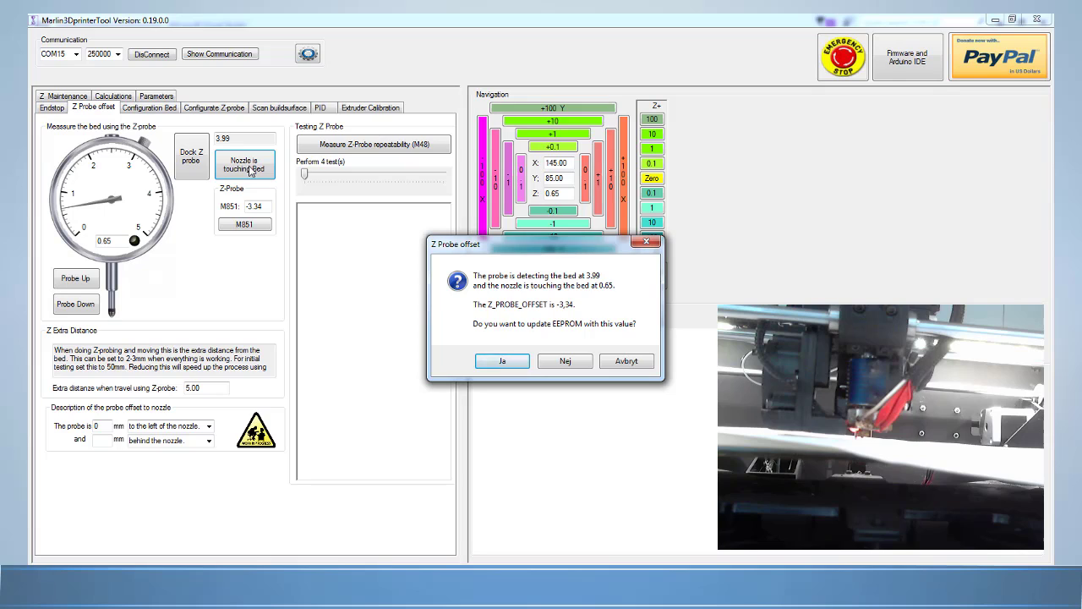
{"action": "left_click", "coordinate": [502, 362]}
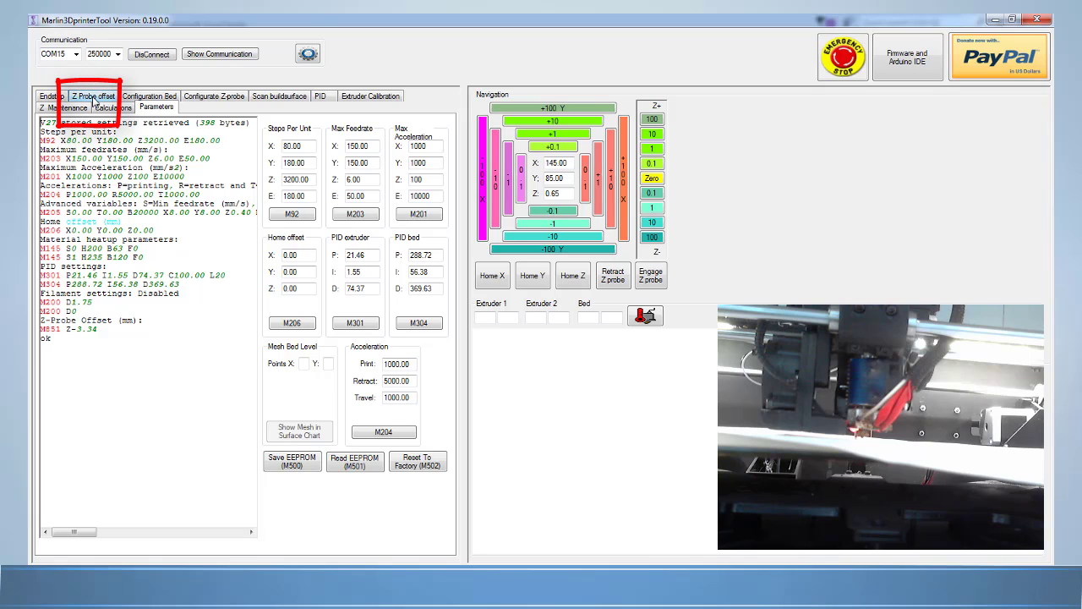
{"action": "left_click", "coordinate": [94, 98]}
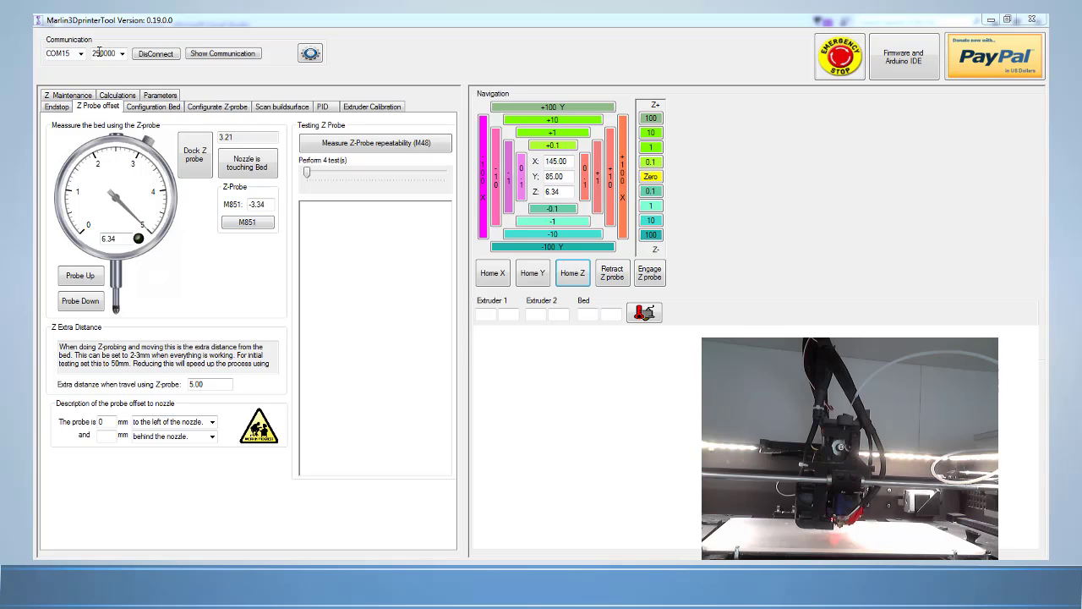
Scan the bed surface with 4 X-points, 4 Y-points and 1 repetition, and rotate the surface chart to inspect the bed's shape
{"action": "left_click", "coordinate": [281, 108]}
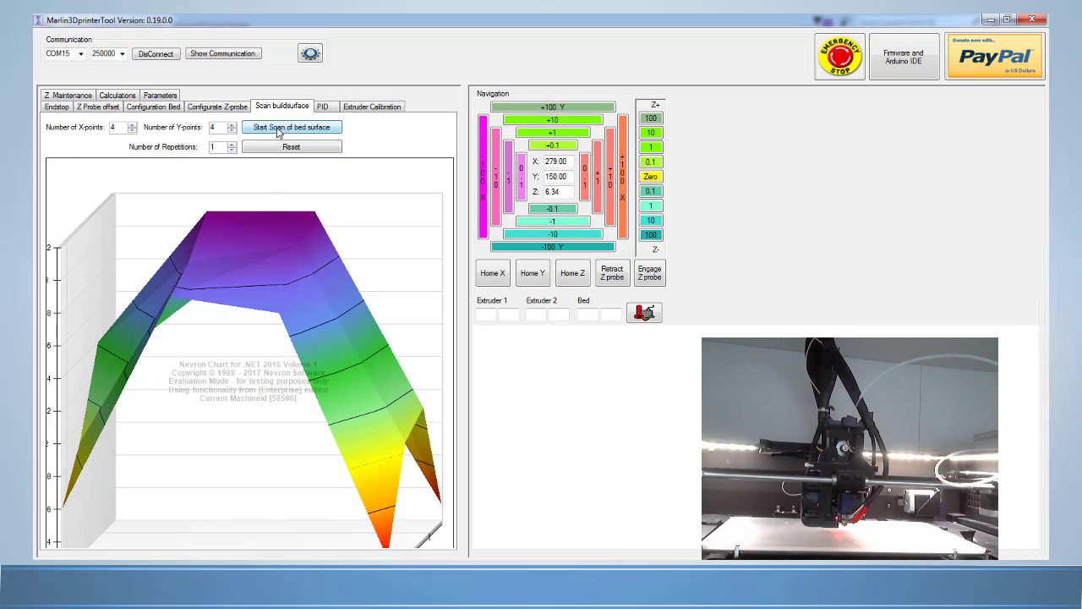
{"action": "left_click_drag", "start_coordinate": [283, 423], "coordinate": [312, 390]}
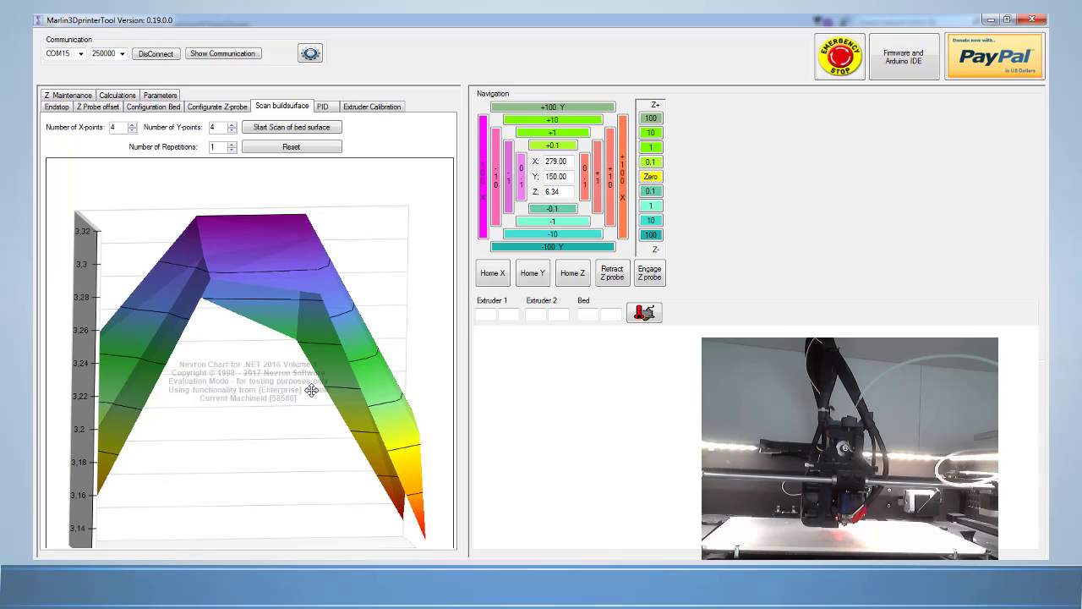
{"action": "left_click_drag", "start_coordinate": [311, 390], "coordinate": [165, 347]}
{"action": "left_click_drag", "start_coordinate": [231, 393], "coordinate": [319, 411]}
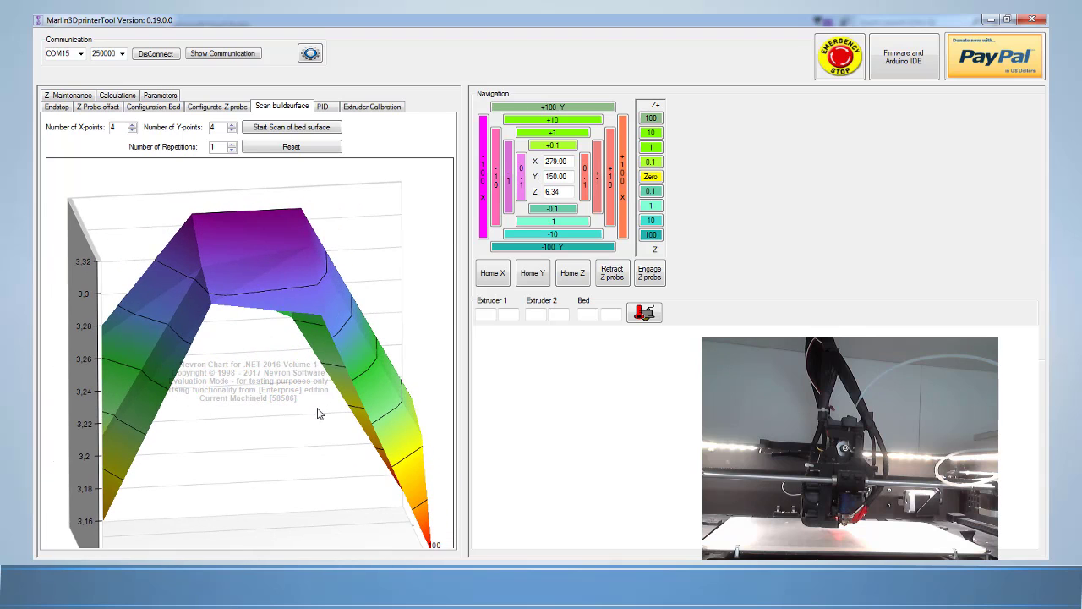